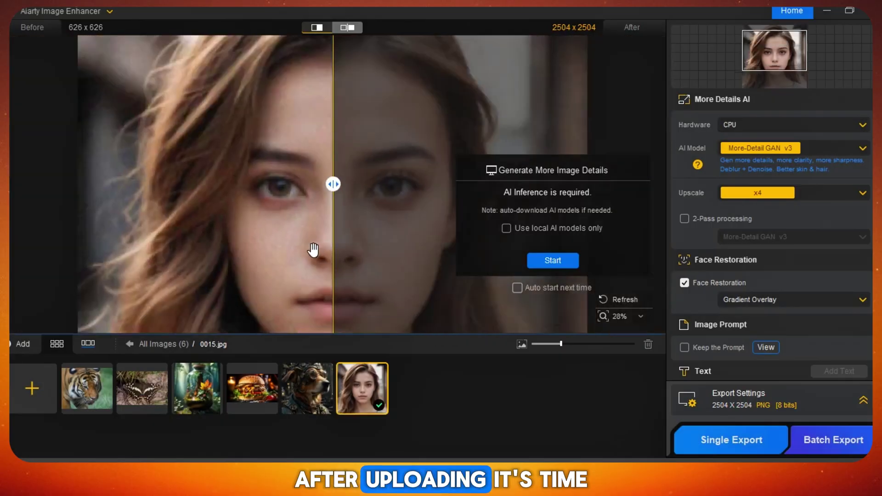
Step: Set the portrait's AI model to More-Detail GAN v3
scroll(313, 249, "down", 2)
scroll(321, 158, "up", 1)
scroll(324, 168, "down", 1)
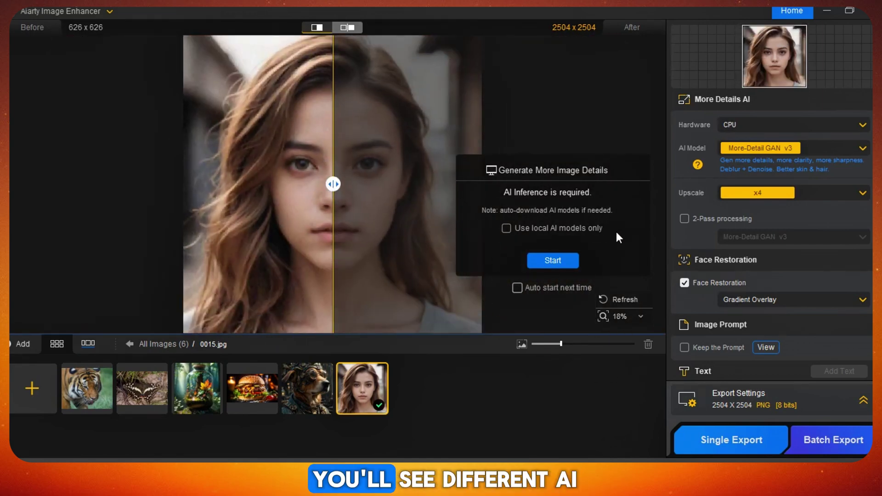
left_click(772, 146)
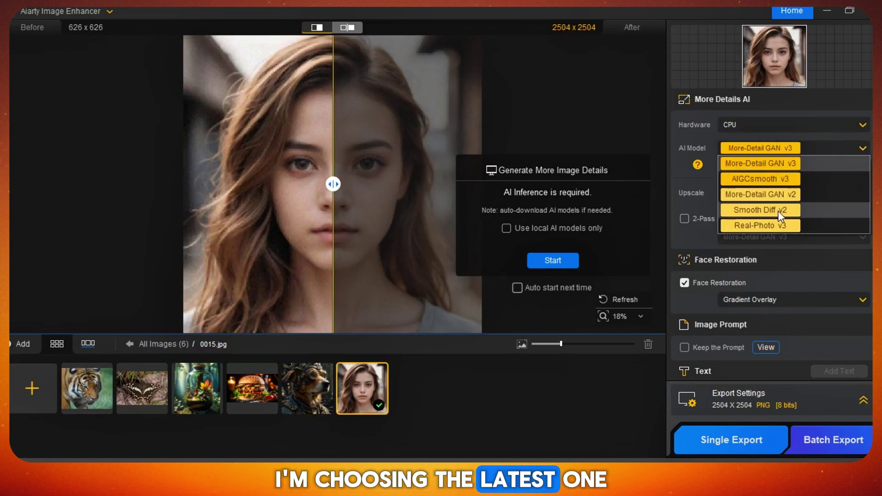
left_click(783, 164)
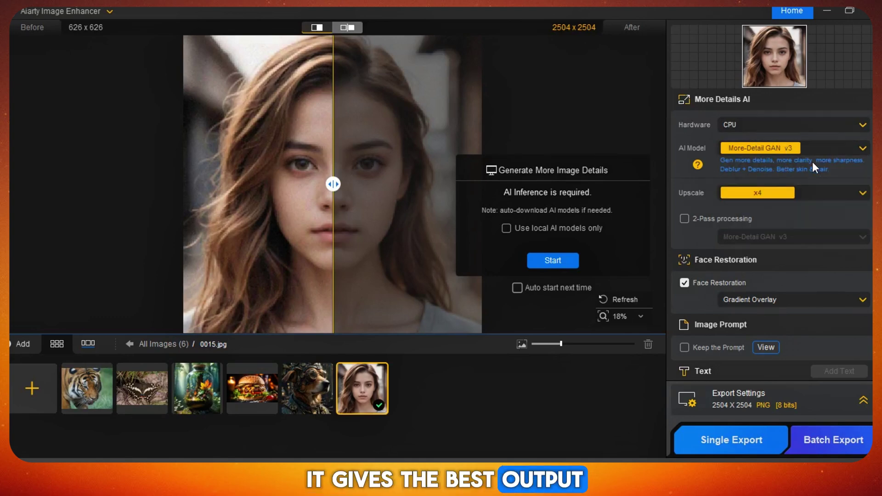
Step: Read the AI Model Info descriptions of each model, then close them
left_click(698, 164)
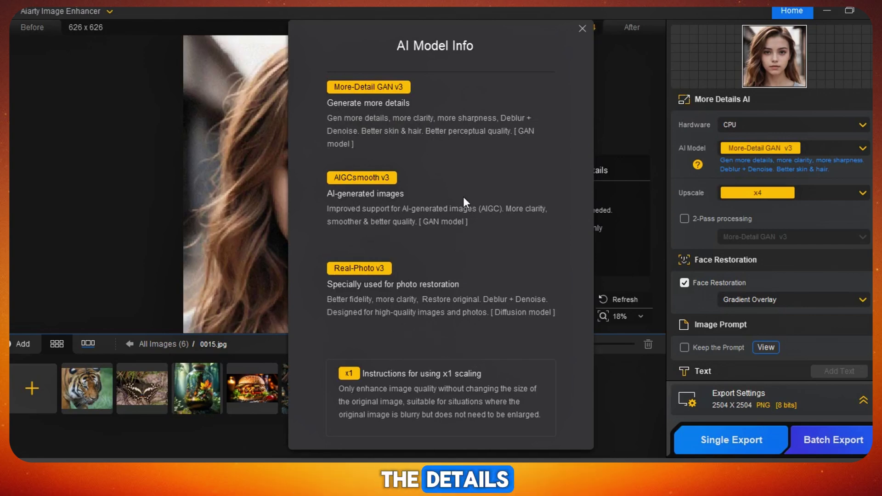
left_click(582, 28)
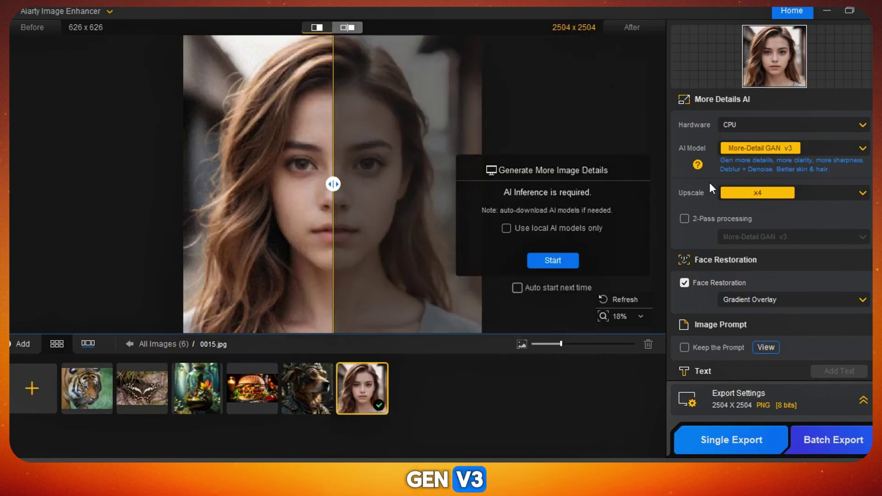
left_click(792, 190)
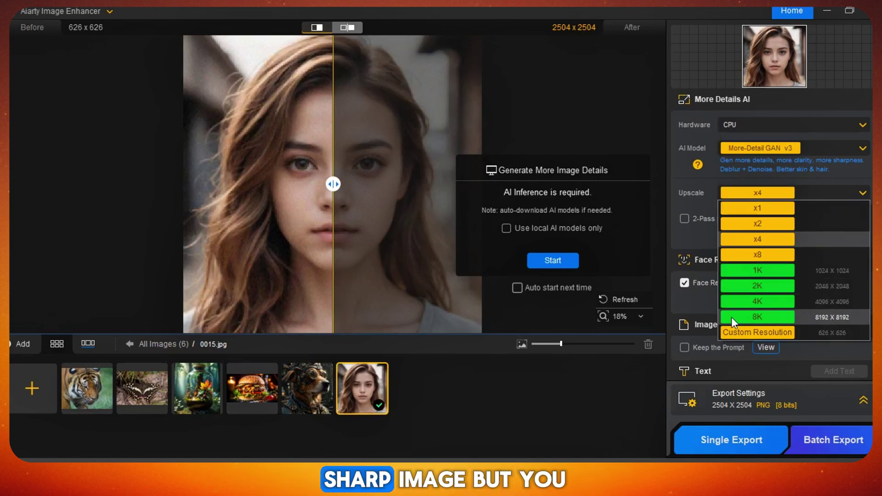
Step: Choose 8K (8192 x 8192) upscale, enable 2-pass processing, and re-enable Face Restoration
left_click(746, 318)
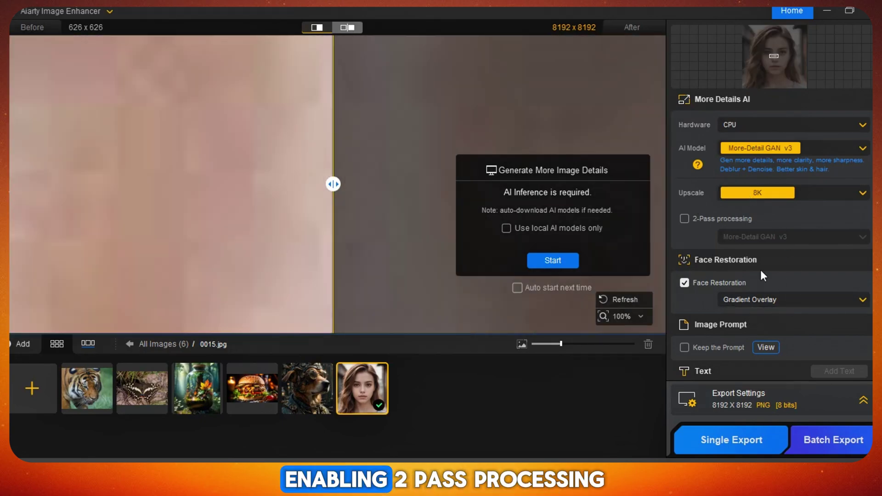
left_click(684, 219)
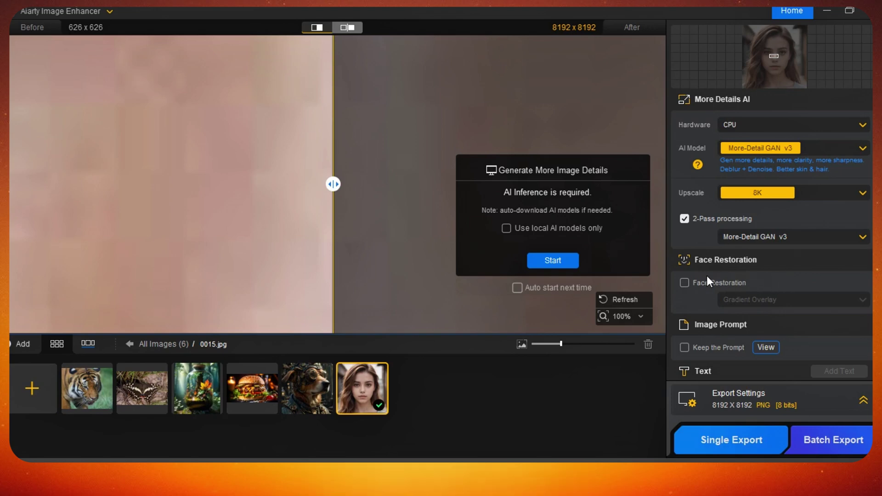
left_click(686, 283)
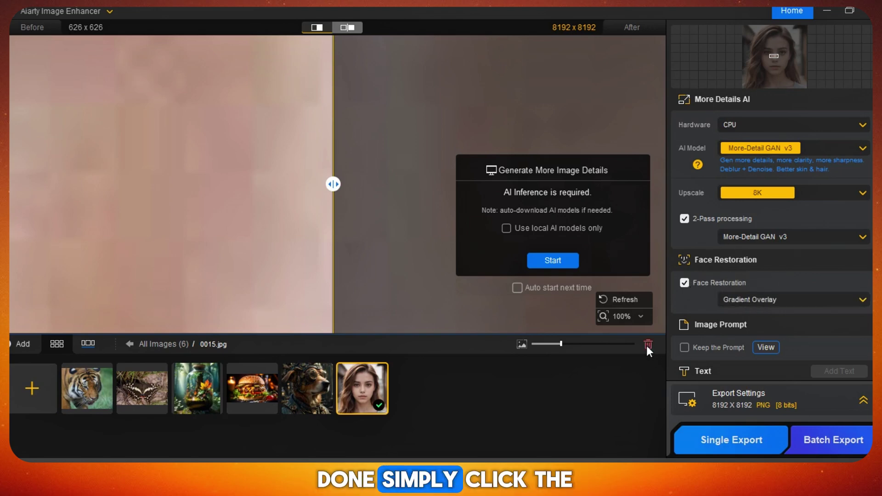
Step: Start the enhancement to generate the 8192 x 8192 portrait
left_click(535, 262)
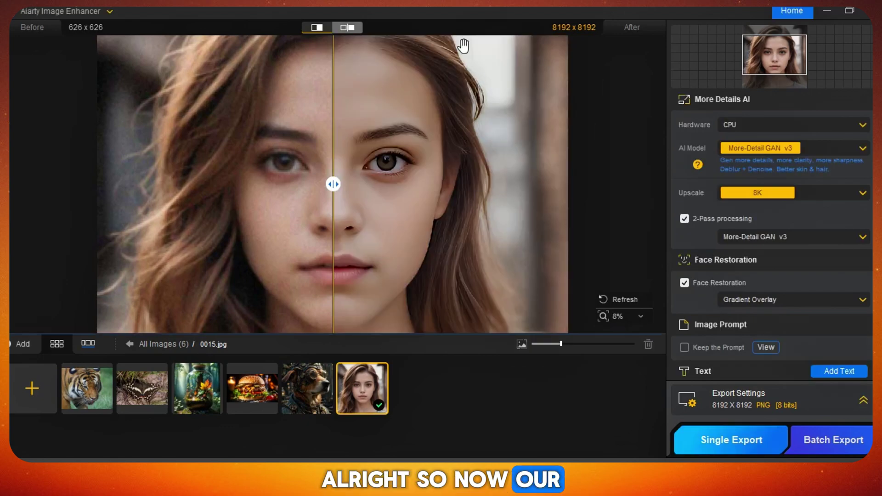
scroll(311, 181, "down", 2)
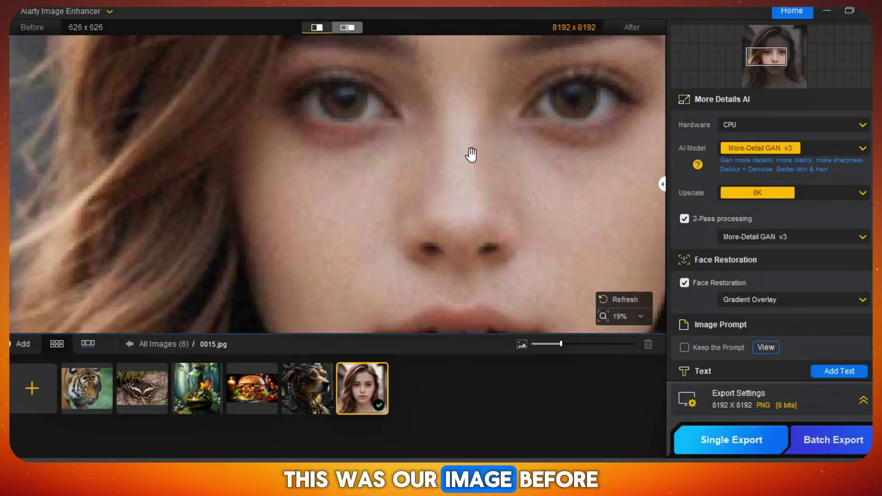
scroll(496, 149, "down", 1)
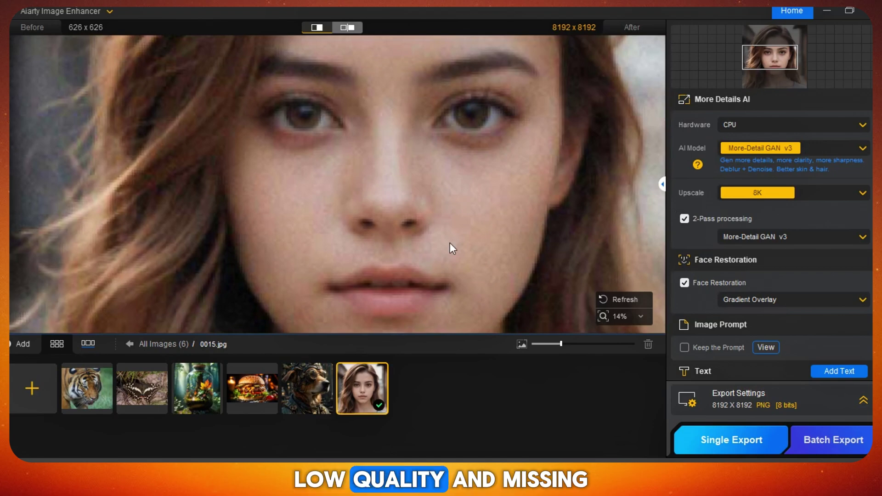
Step: Drag the before/after divider across the face and zoom in to compare with the original
left_click_drag(665, 185, 93, 237)
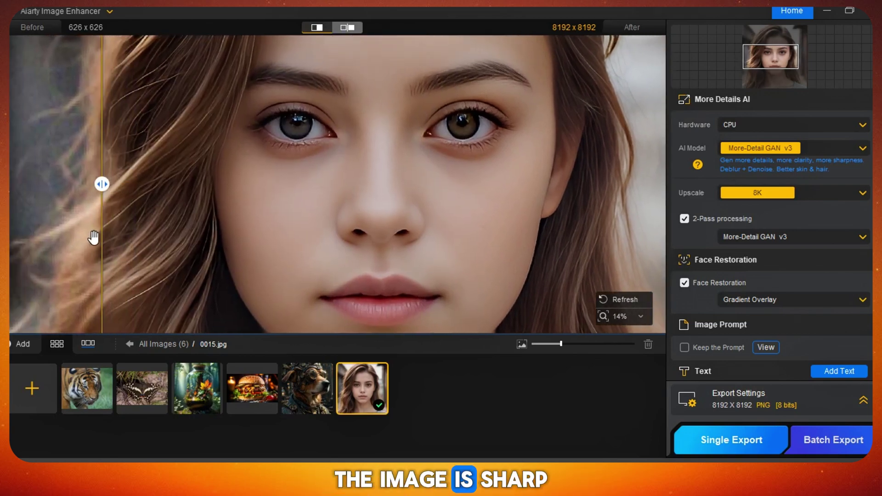
left_click_drag(96, 193, 9, 193)
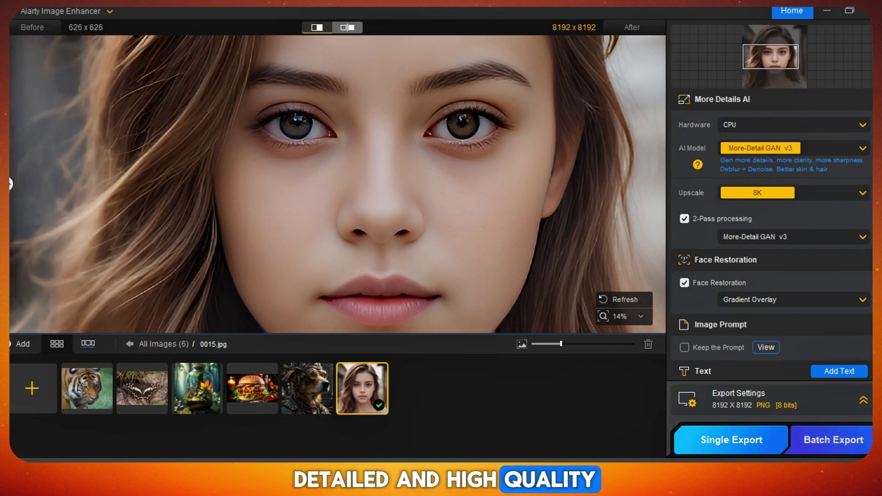
scroll(350, 157, "up", 5)
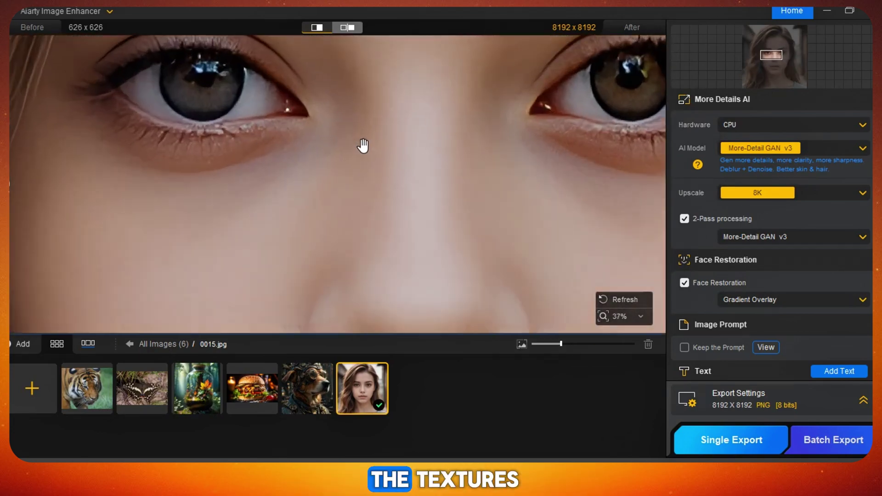
scroll(363, 146, "down", 5)
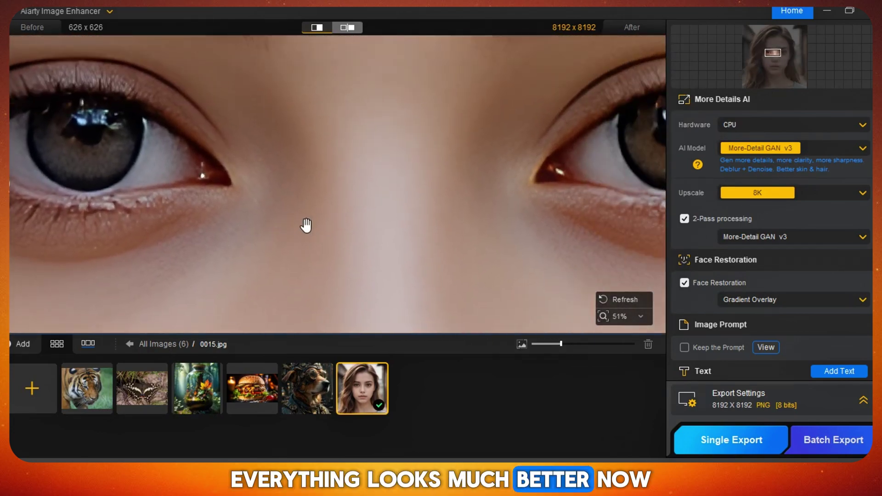
scroll(317, 216, "down", 1)
scroll(326, 209, "down", 3)
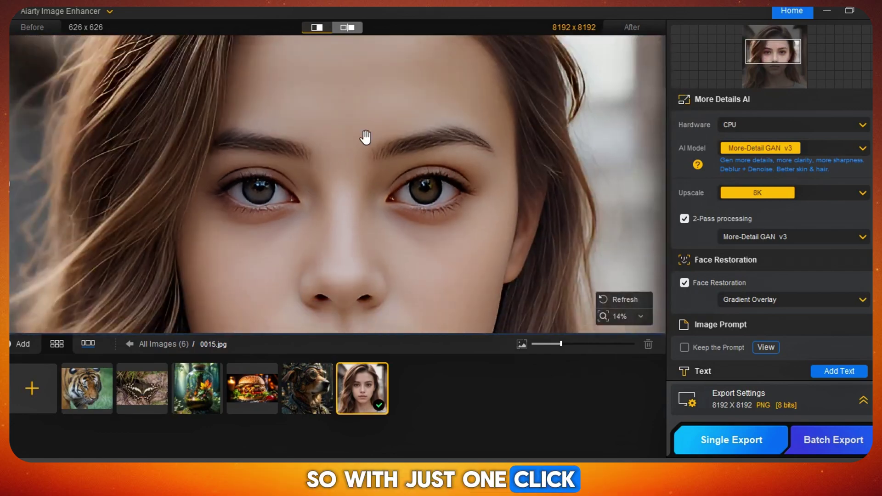
scroll(363, 142, "down", 2)
scroll(363, 142, "down", 1)
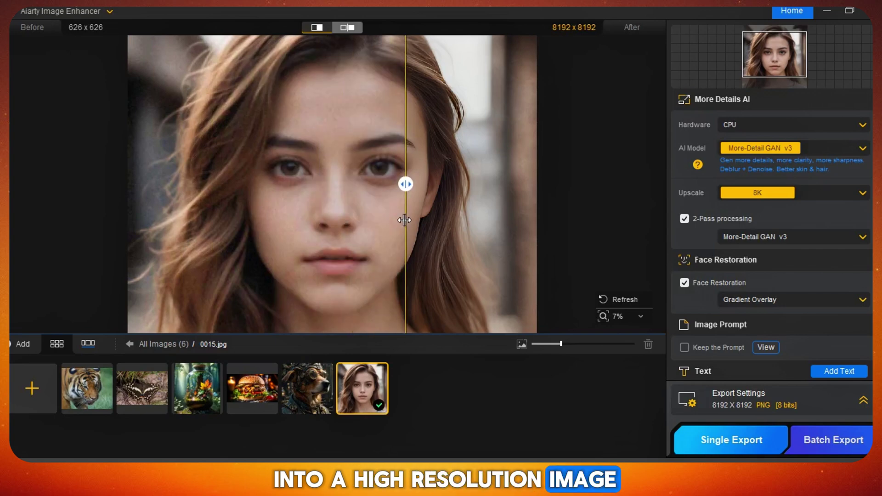
scroll(252, 179, "up", 3)
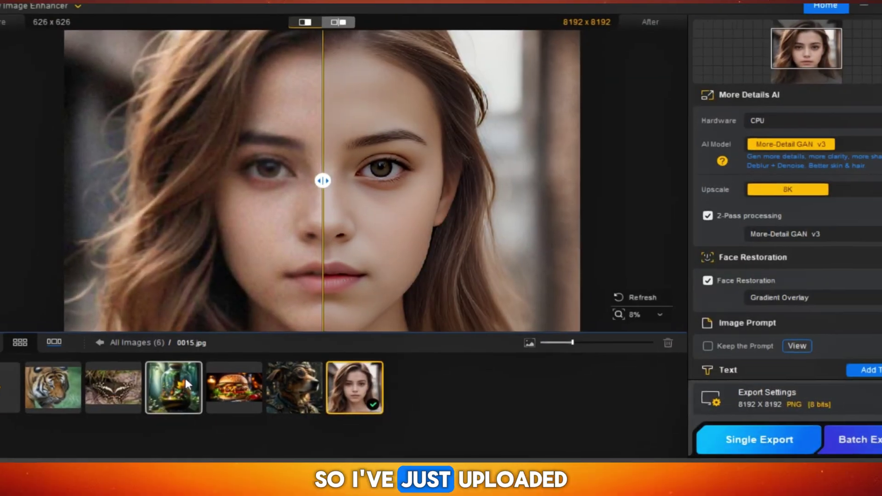
Step: Switch to 0012.jpg, turn off 2-pass processing, and start enhancing it to 7424 x 8192
left_click(184, 379)
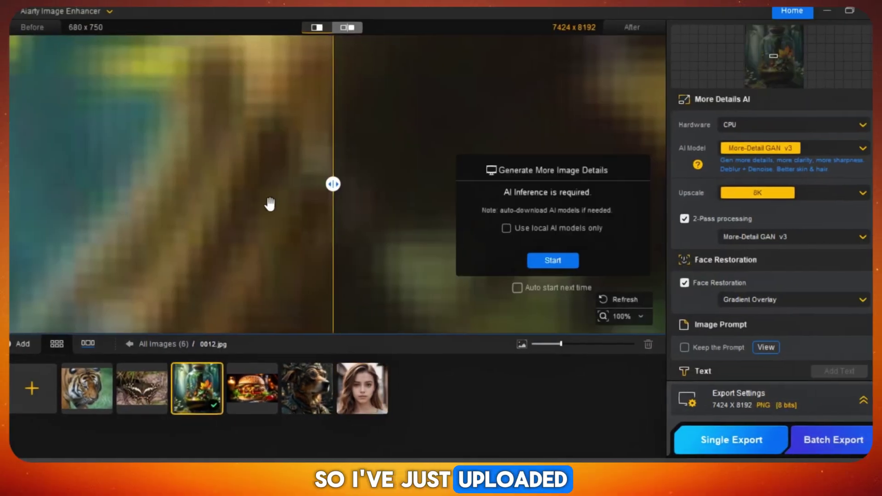
scroll(269, 202, "down", 3)
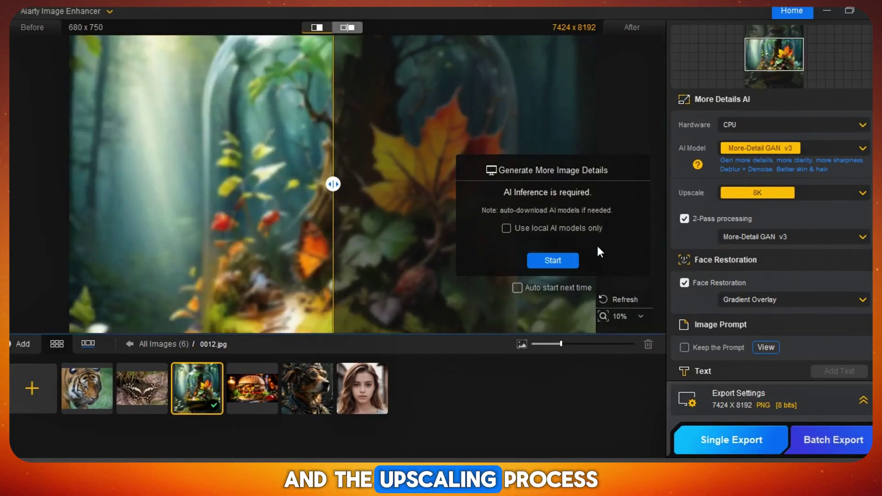
left_click(684, 219)
left_click(539, 258)
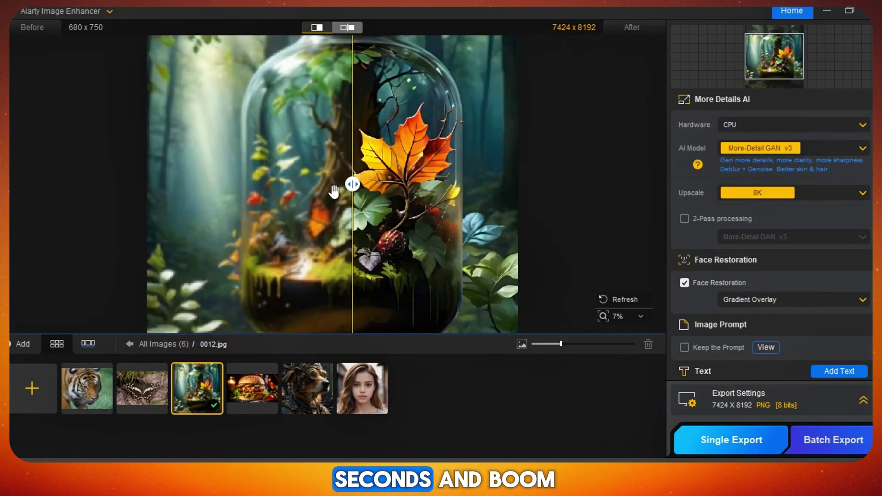
Step: Drag the before/after divider and zoom to compare the original and upscaled jar
scroll(334, 191, "up", 3)
scroll(348, 183, "down", 2)
left_click_drag(347, 184, 354, 233)
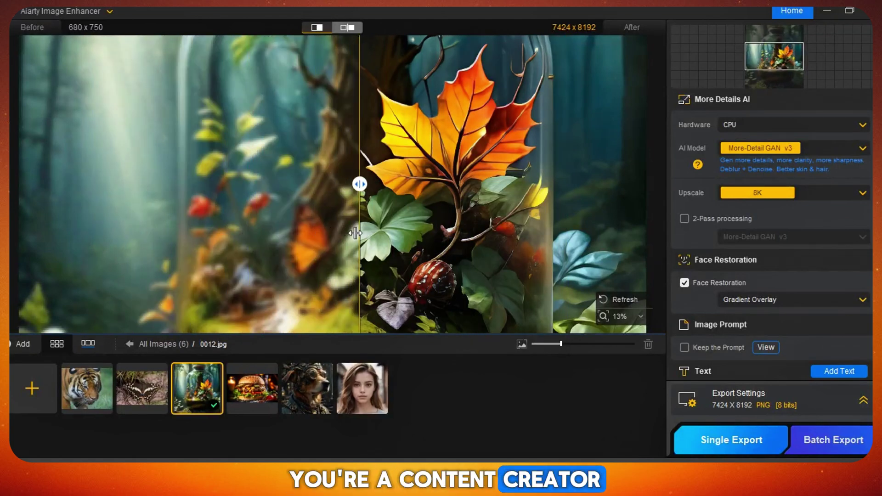
scroll(408, 183, "down", 2)
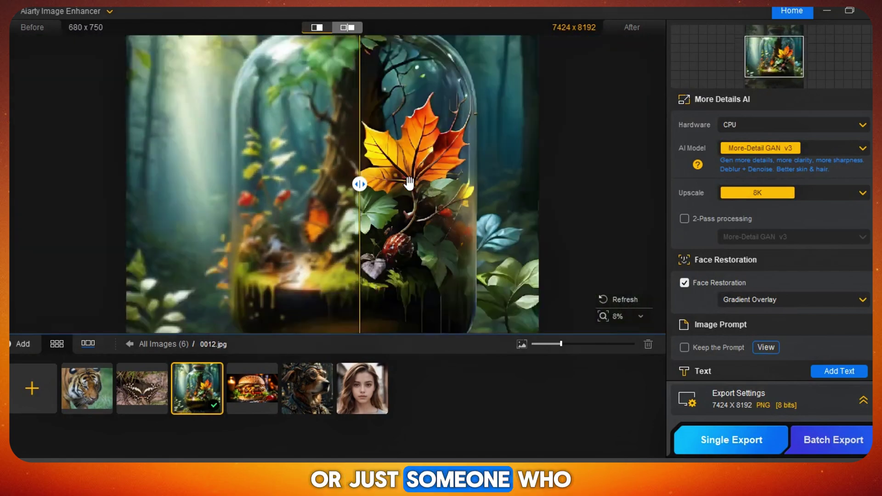
scroll(408, 183, "down", 2)
left_click_drag(357, 185, 237, 186)
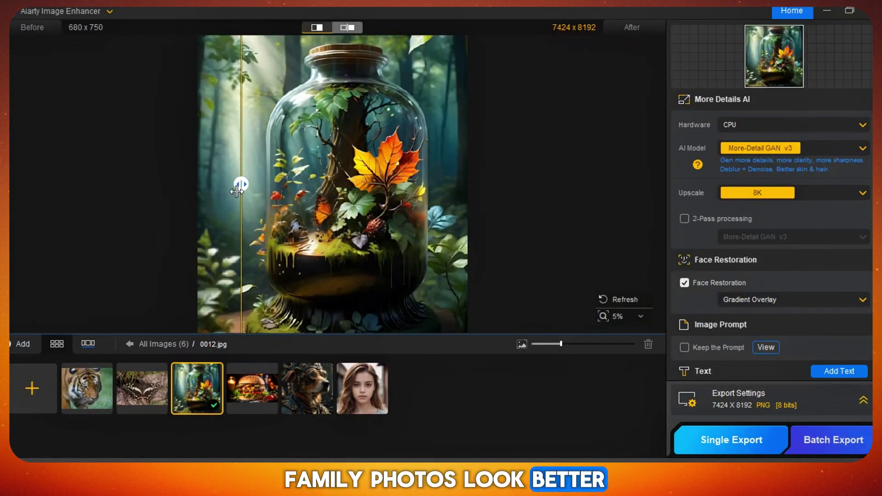
scroll(241, 184, "up", 4)
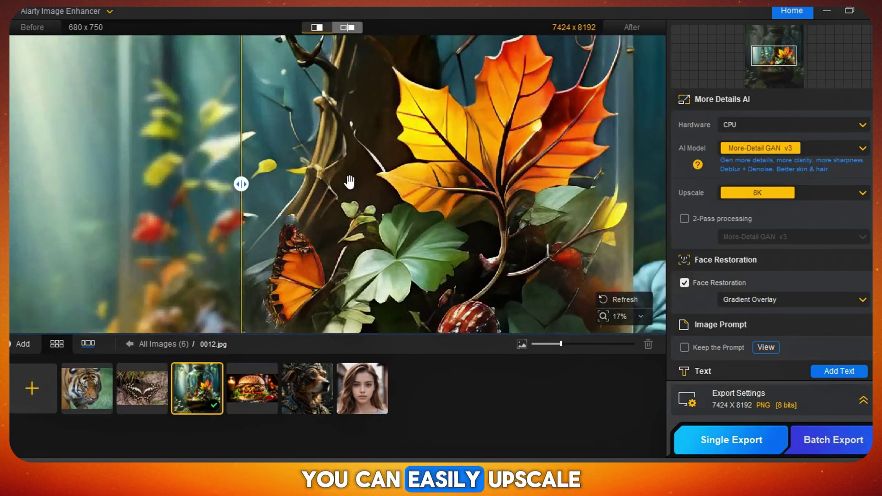
scroll(349, 182, "down", 1)
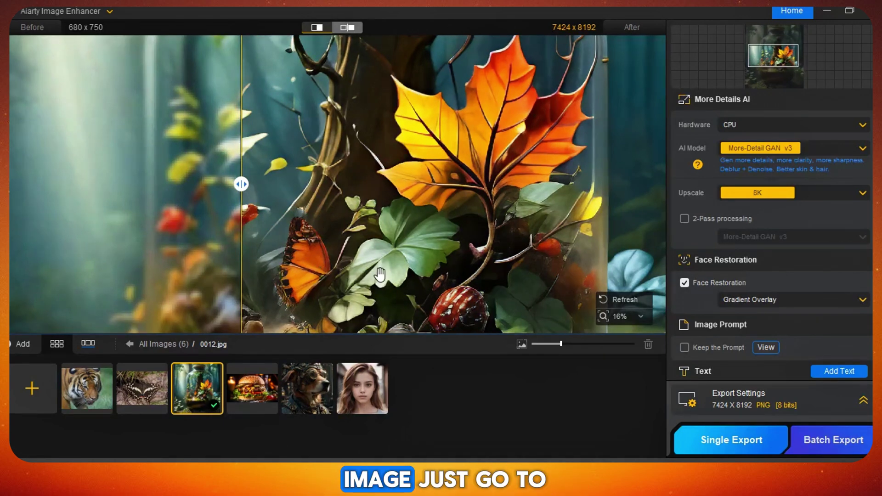
Step: Export the upscaled jar as a PNG [8 bits] file with Single Export
left_click(766, 402)
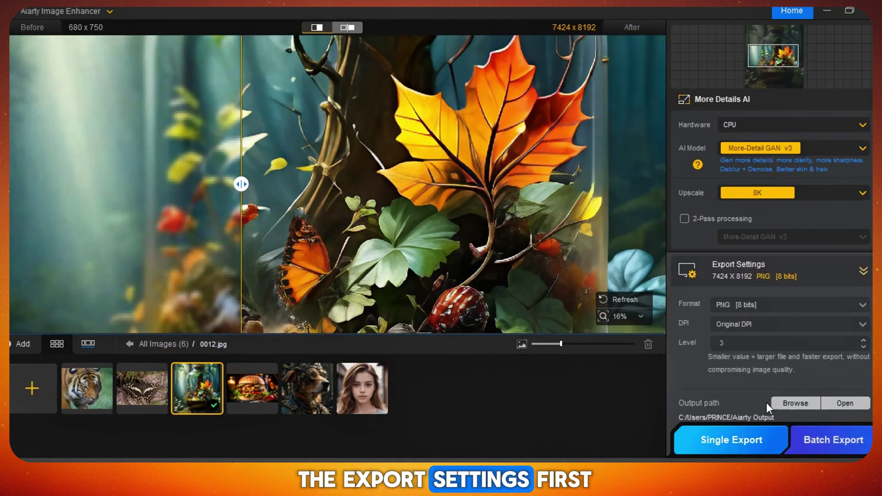
left_click(743, 298)
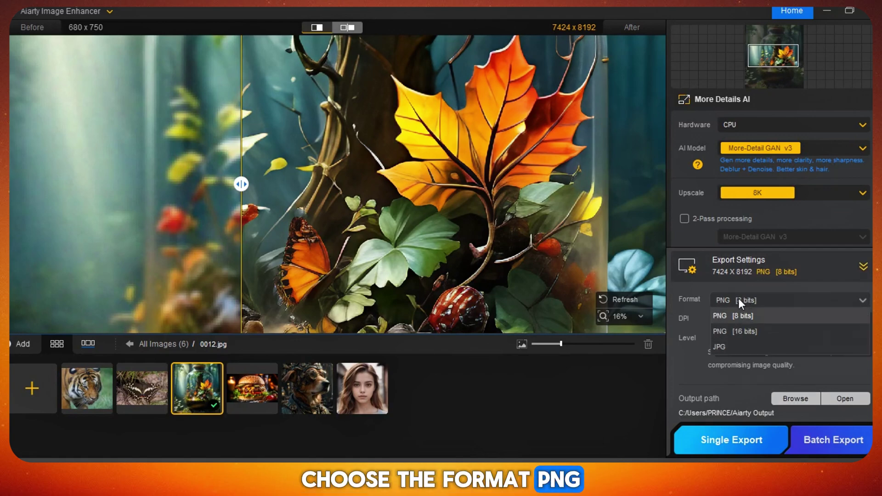
left_click(720, 316)
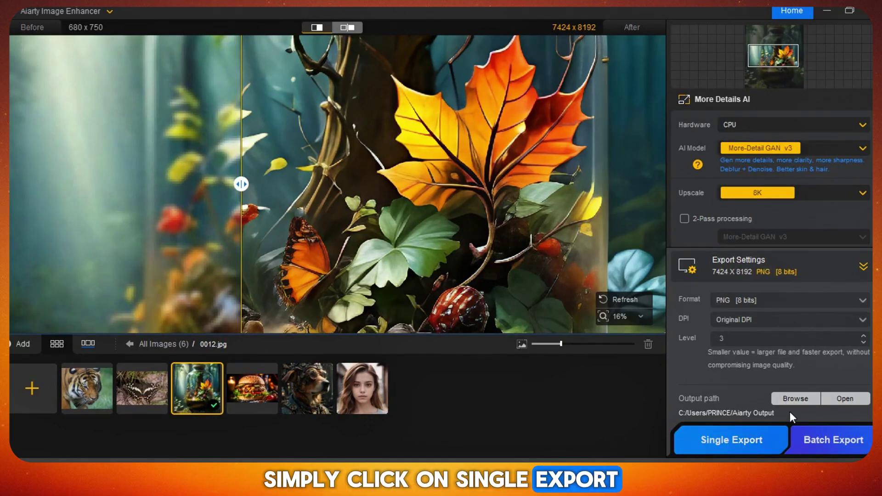
left_click(732, 439)
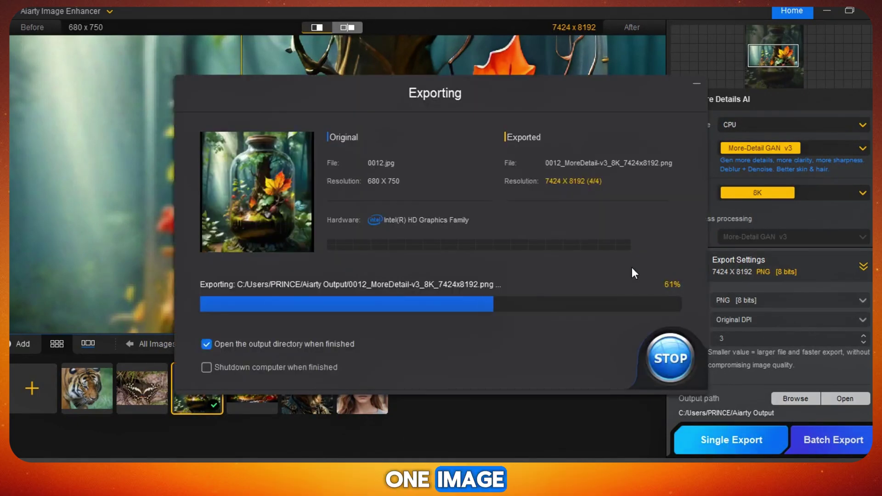